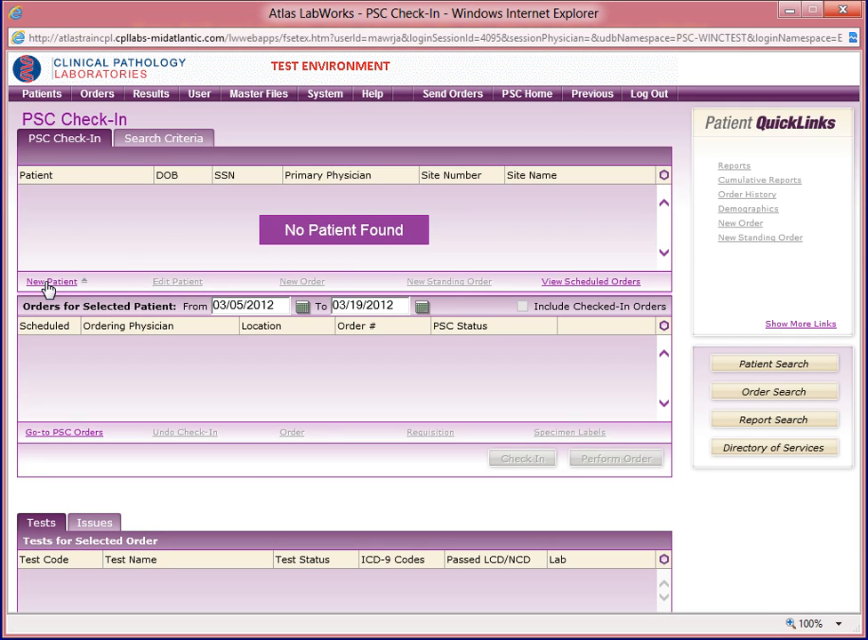
# Create a new patient and set Billing Type to Insurance on the demographics form.
pyautogui.click(51, 282)
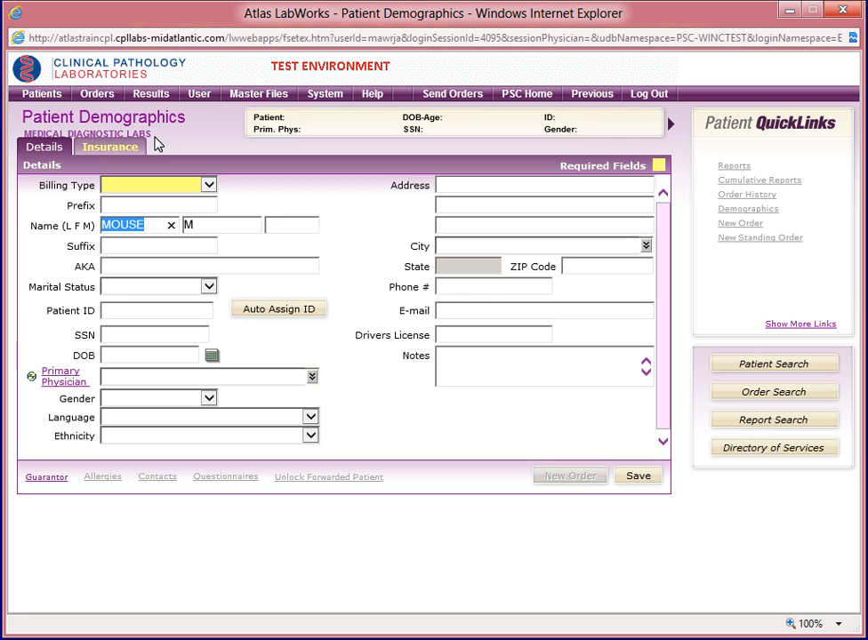
pyautogui.click(208, 186)
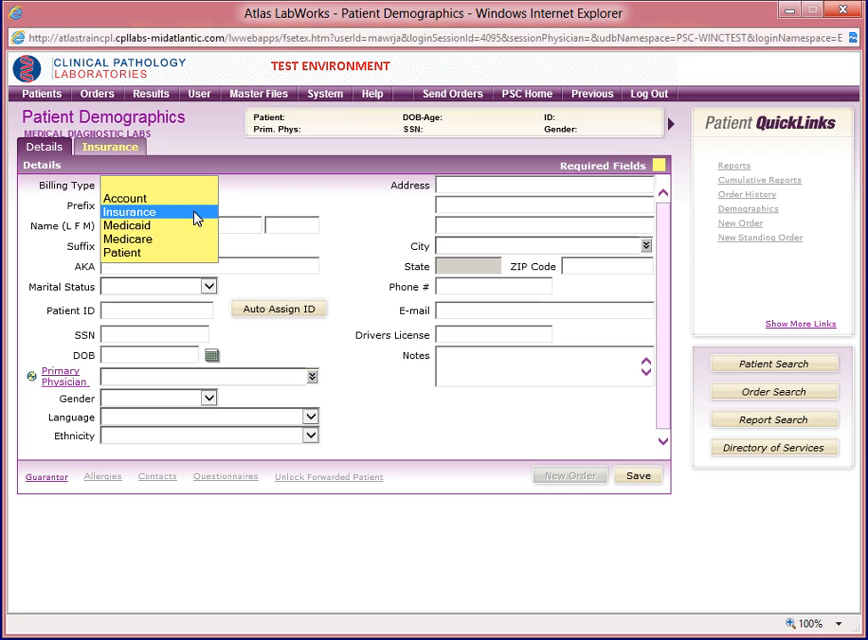
pyautogui.click(196, 218)
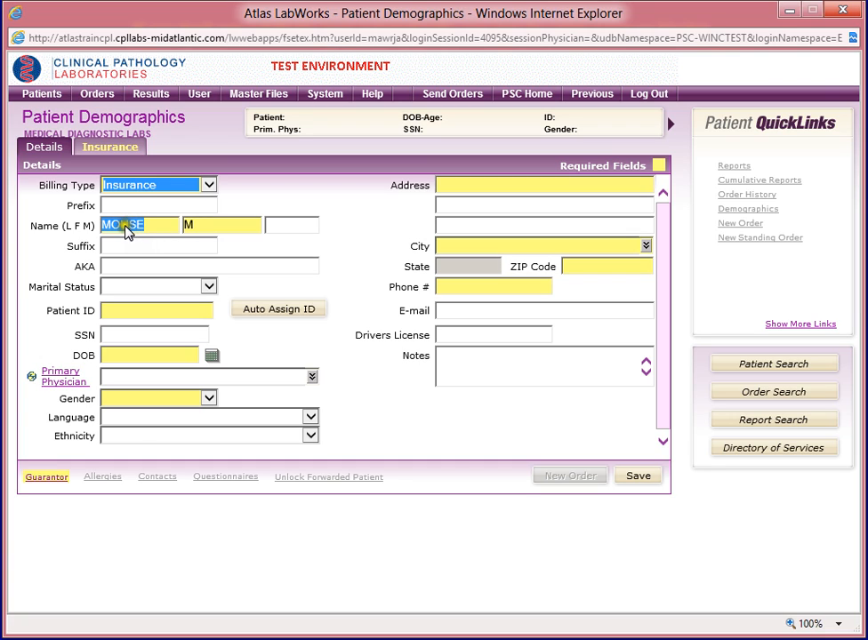
pyautogui.click(204, 226)
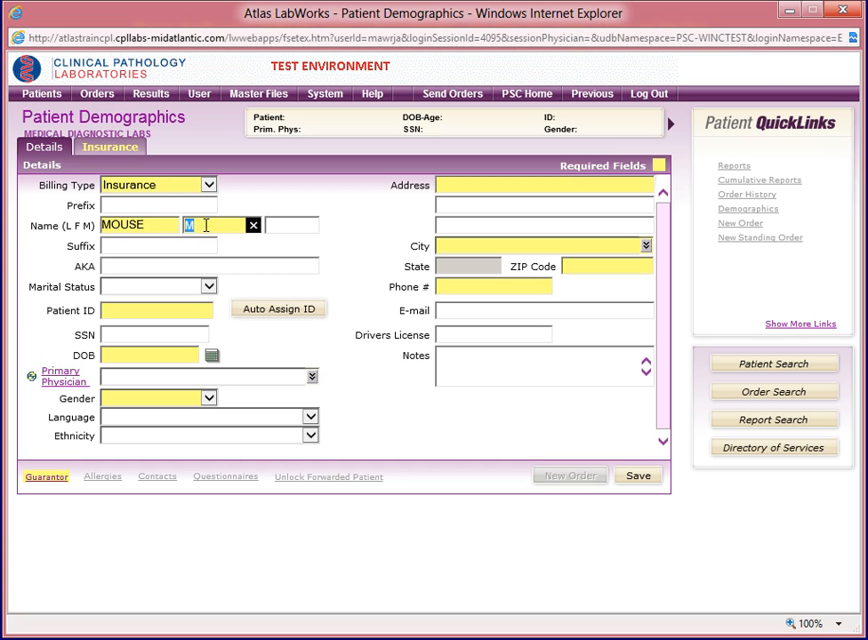
# Complete the patient's first name and auto-assign a patient ID.
pyautogui.click(209, 228)
pyautogui.write('ICKEY')
pyautogui.click(264, 312)
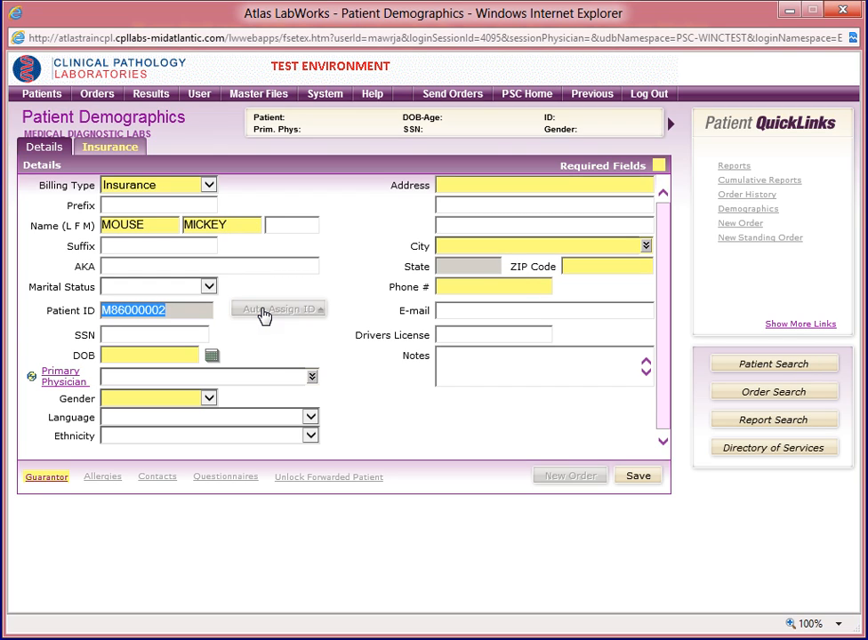
# Enter the patient's date of birth and set Gender to Male.
pyautogui.click(178, 352)
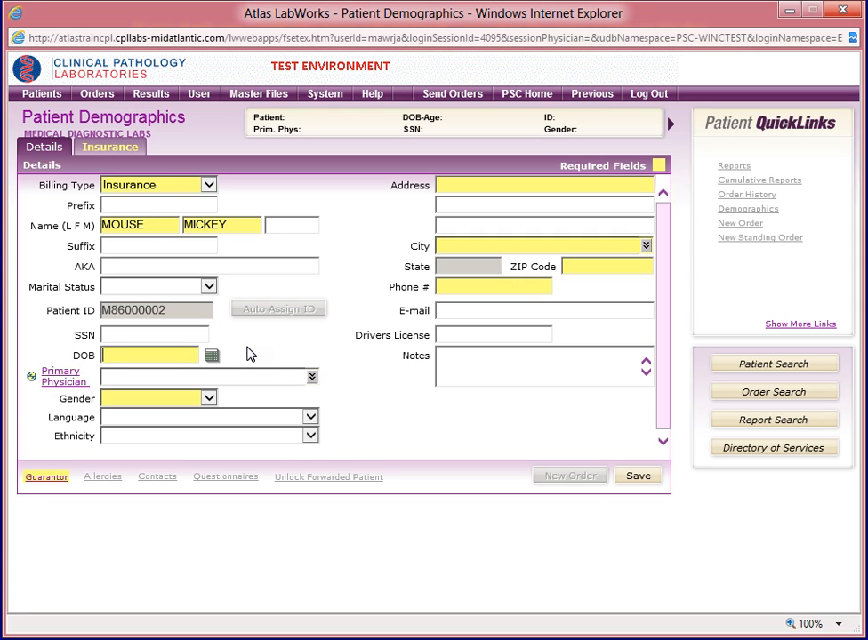
pyautogui.write('090368')
pyautogui.click(209, 399)
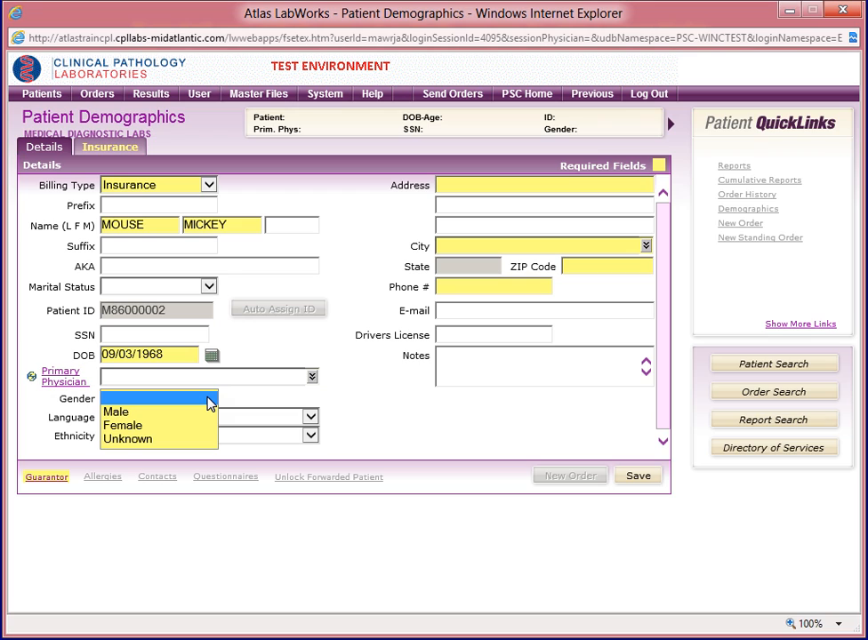
pyautogui.click(128, 412)
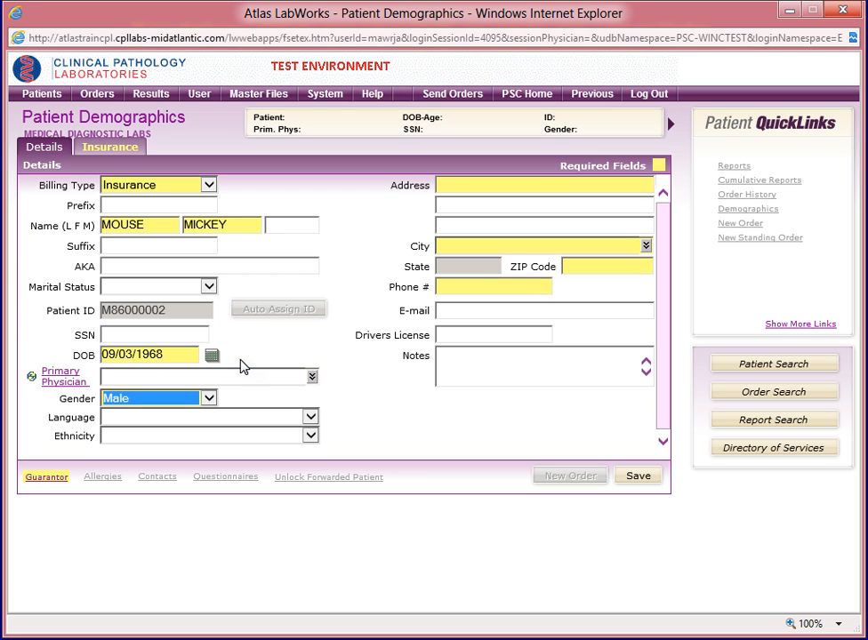
pyautogui.click(467, 267)
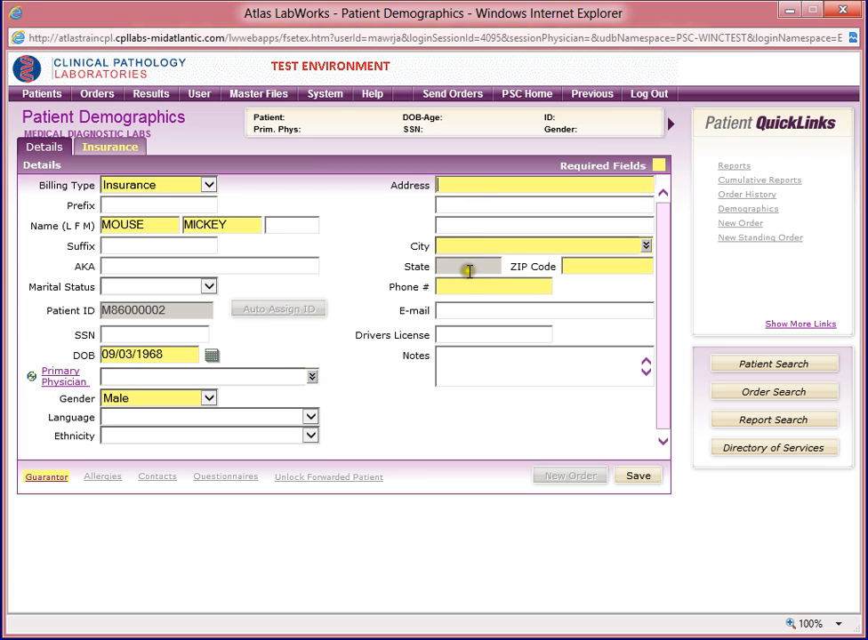
# Enter the patient's street address, ZIP code and phone number, letting city and state auto-fill.
pyautogui.write('1234 DISNEY WAY')
pyautogui.click(570, 266)
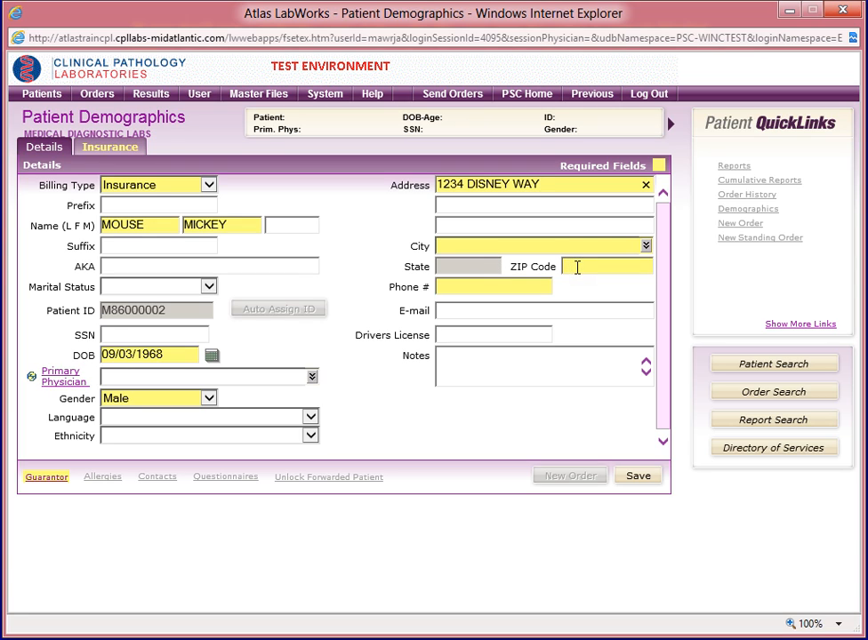
pyautogui.click(575, 266)
pyautogui.write('20177')
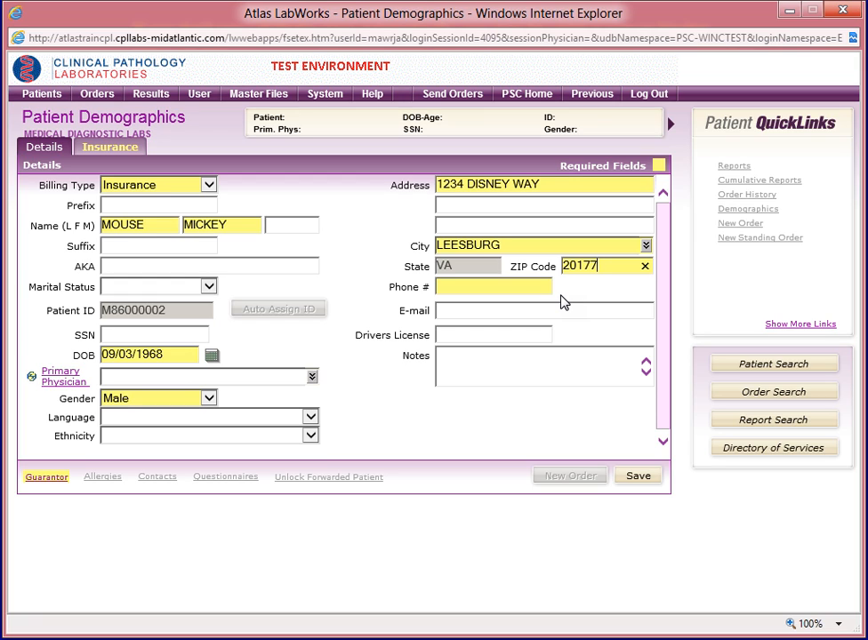
pyautogui.click(459, 286)
pyautogui.write('7031112222')
pyautogui.press('Tab')
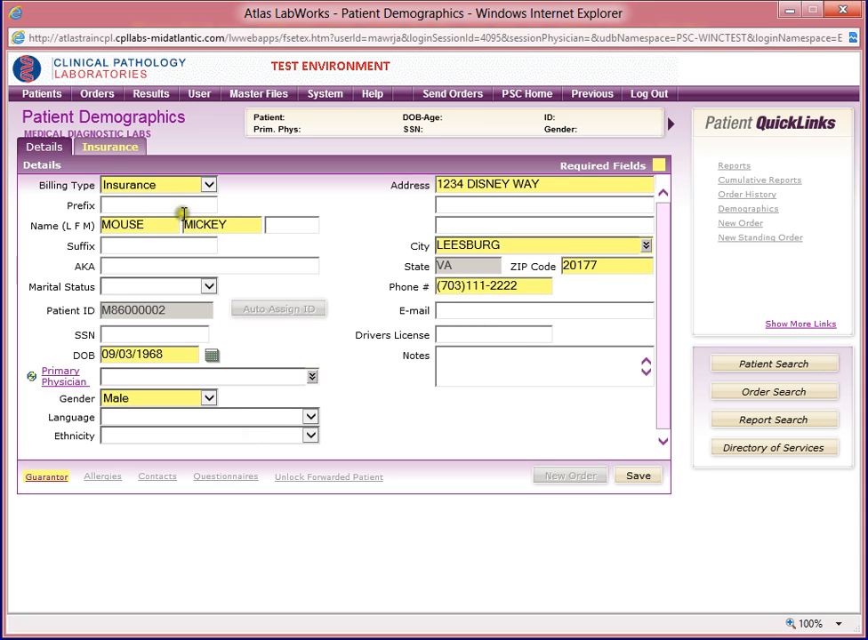
# On the Insurance tab, choose AETNA as primary insurer and enter the policy number.
pyautogui.click(111, 147)
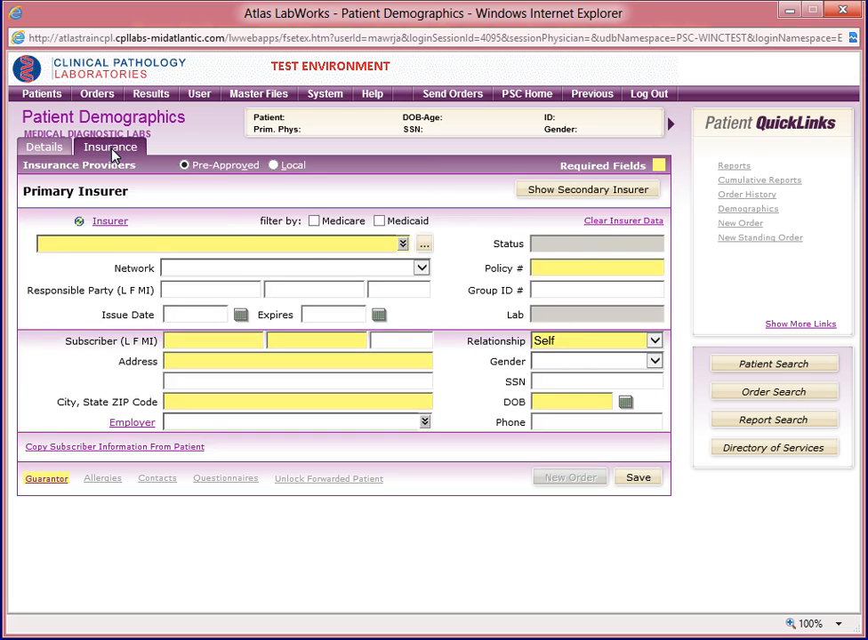
pyautogui.click(173, 246)
pyautogui.write('AETNA')
pyautogui.click(403, 246)
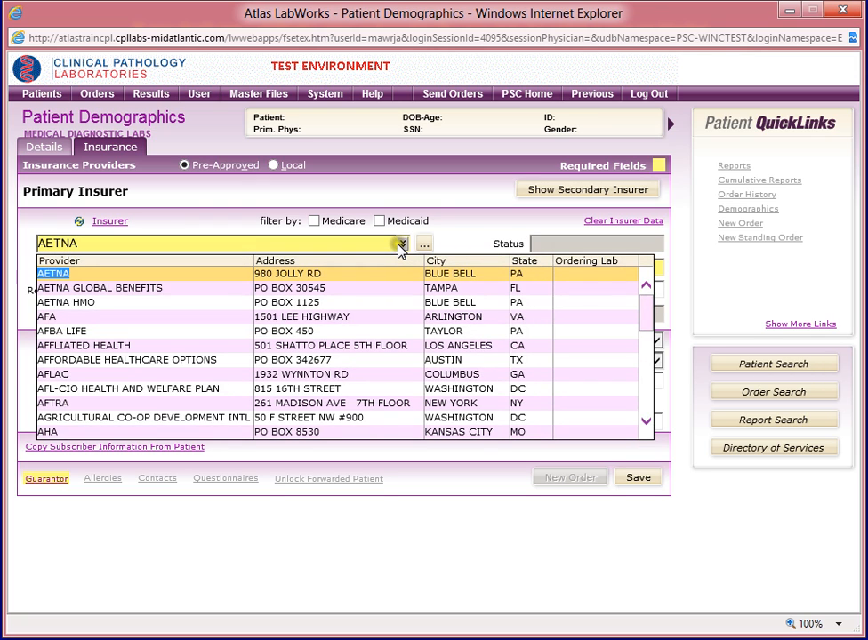
pyautogui.click(57, 279)
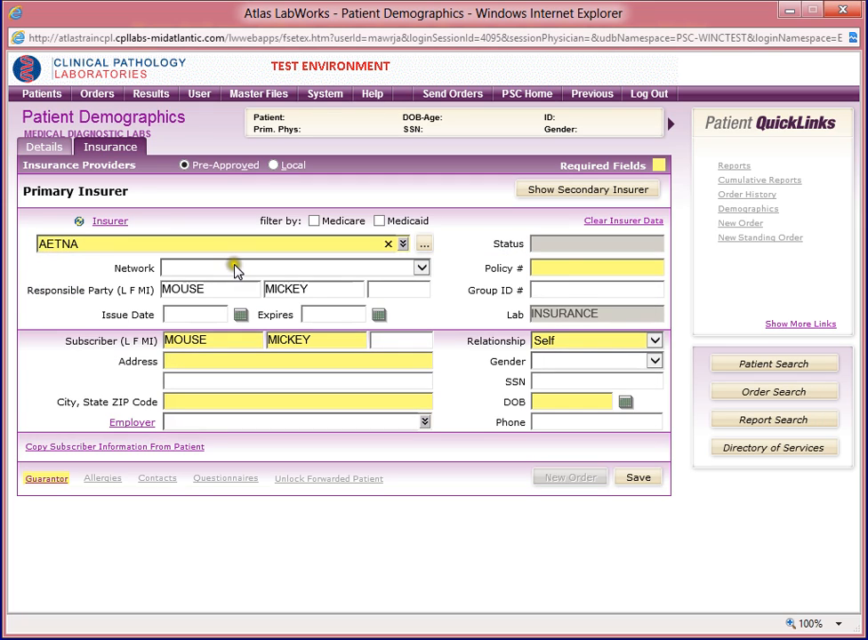
pyautogui.click(549, 269)
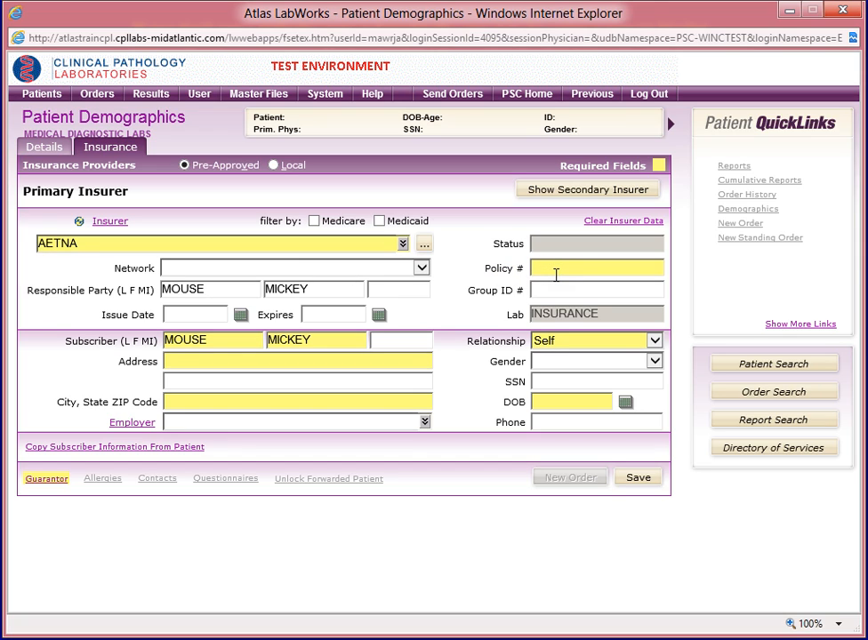
pyautogui.write('abc123456')
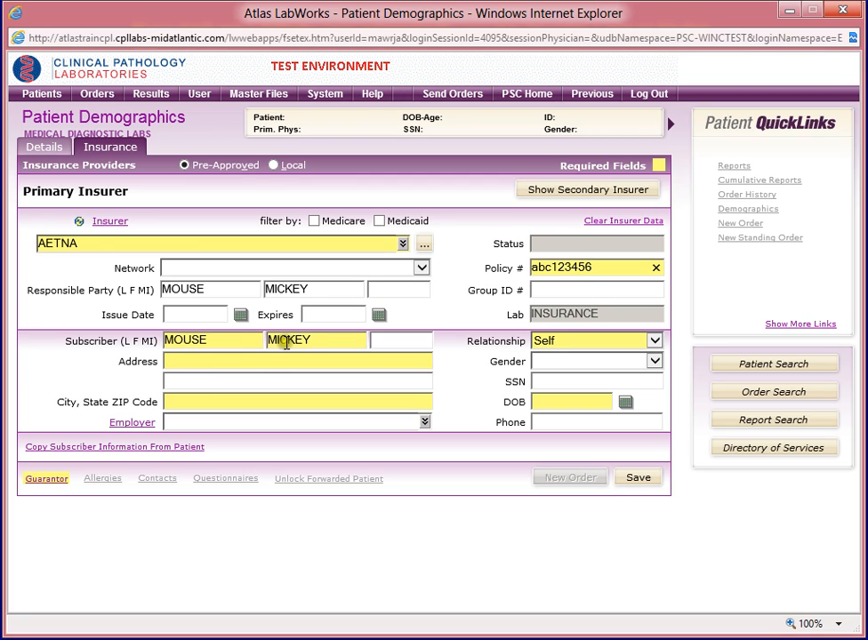
# Copy the patient's details into the primary subscriber fields and recheck the primary insurer section.
pyautogui.click(100, 455)
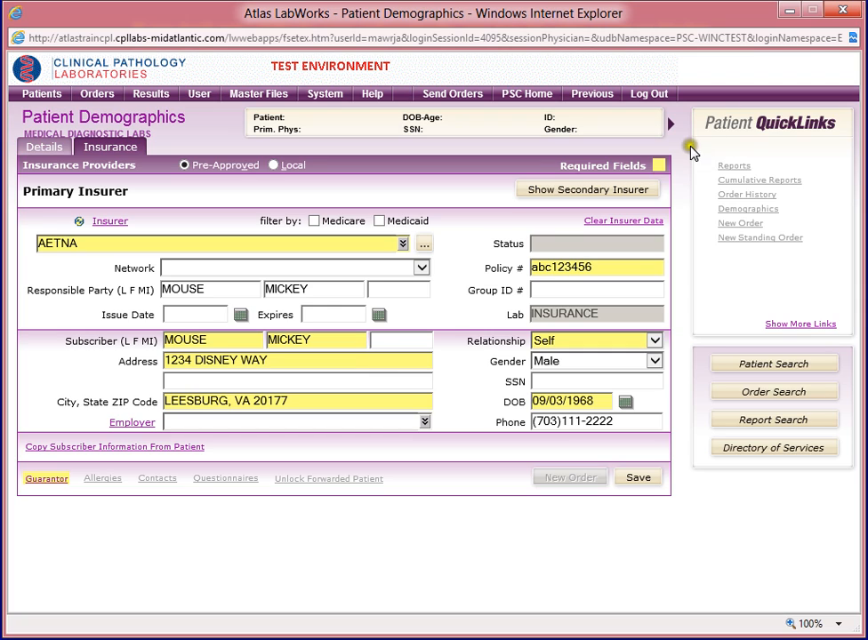
pyautogui.click(570, 195)
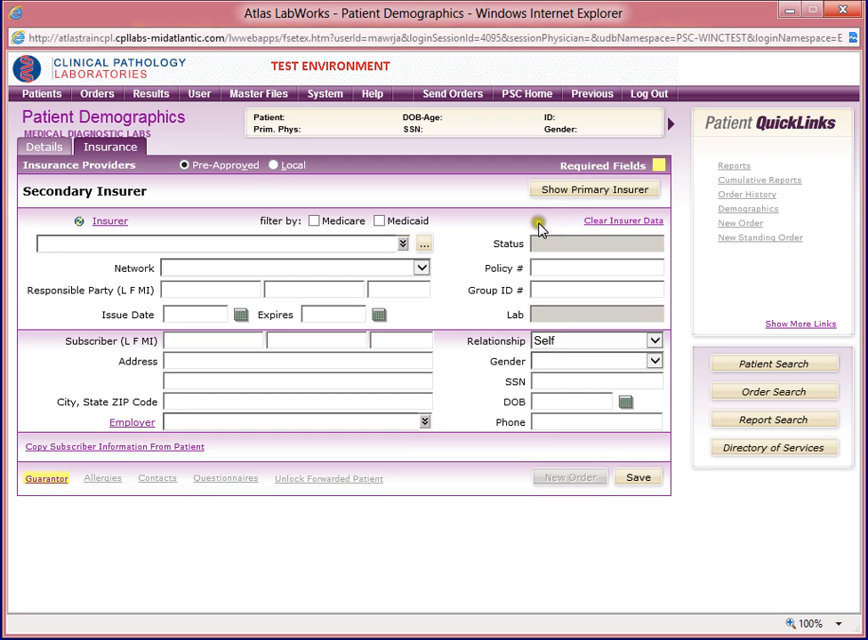
pyautogui.click(553, 201)
pyautogui.click(594, 194)
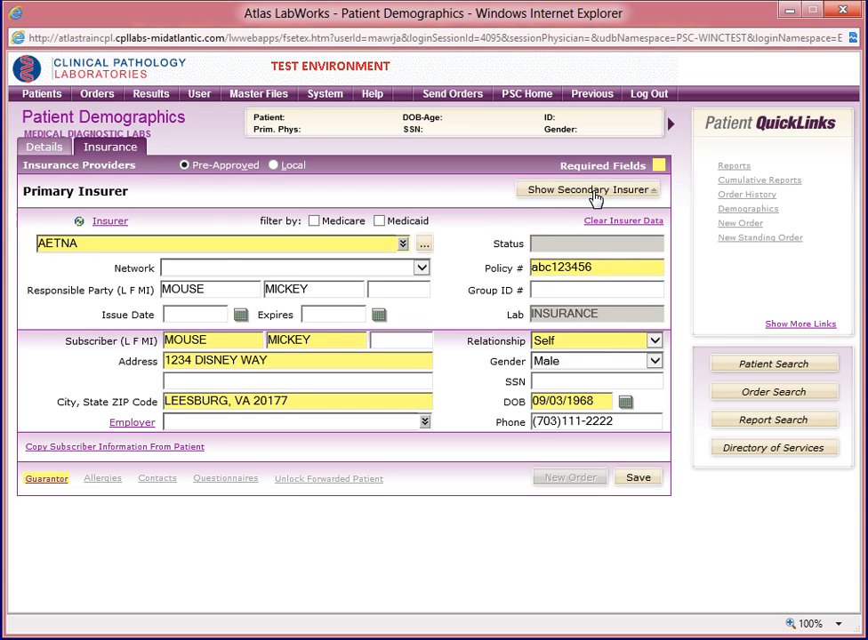
# Copy the patient's details into the Guarantor, confirm, and save the patient record.
pyautogui.click(40, 482)
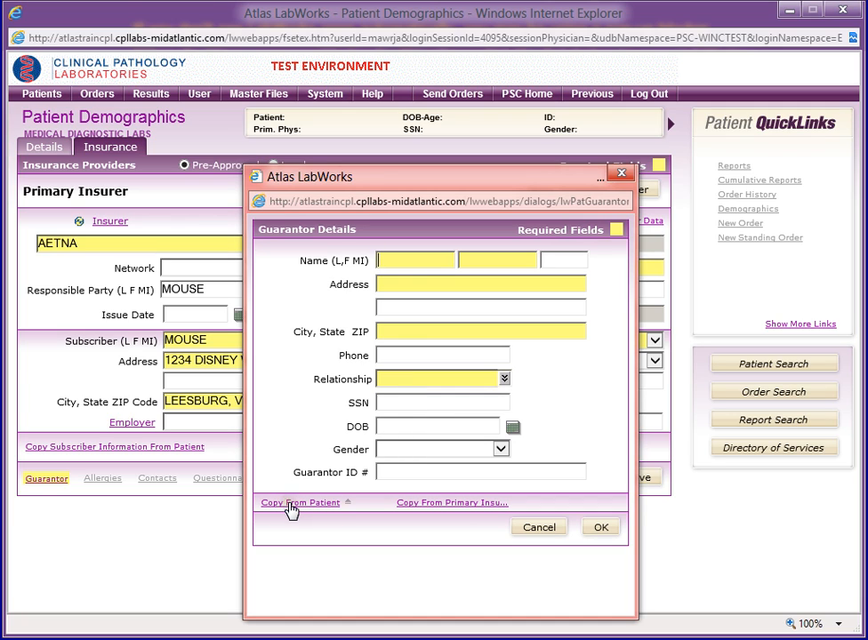
pyautogui.click(440, 503)
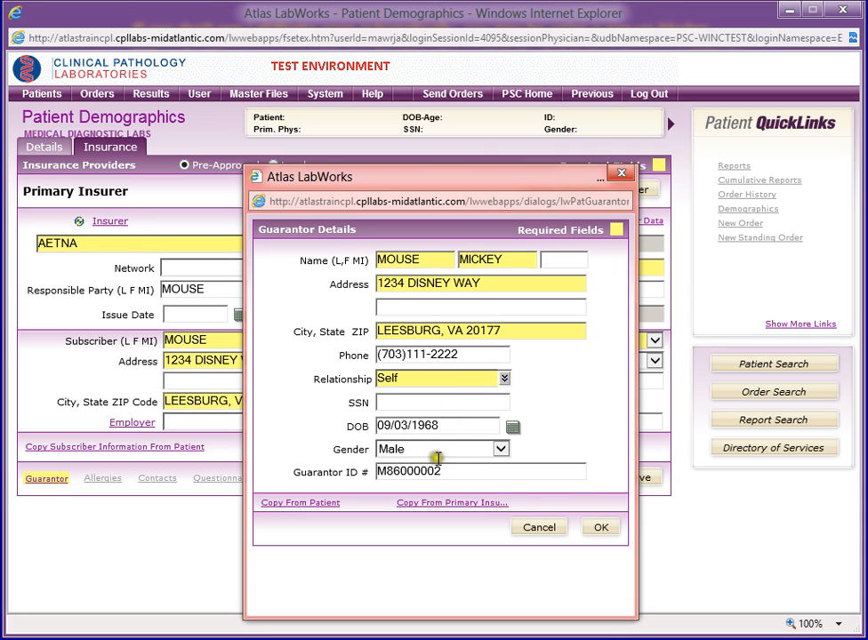
pyautogui.click(601, 530)
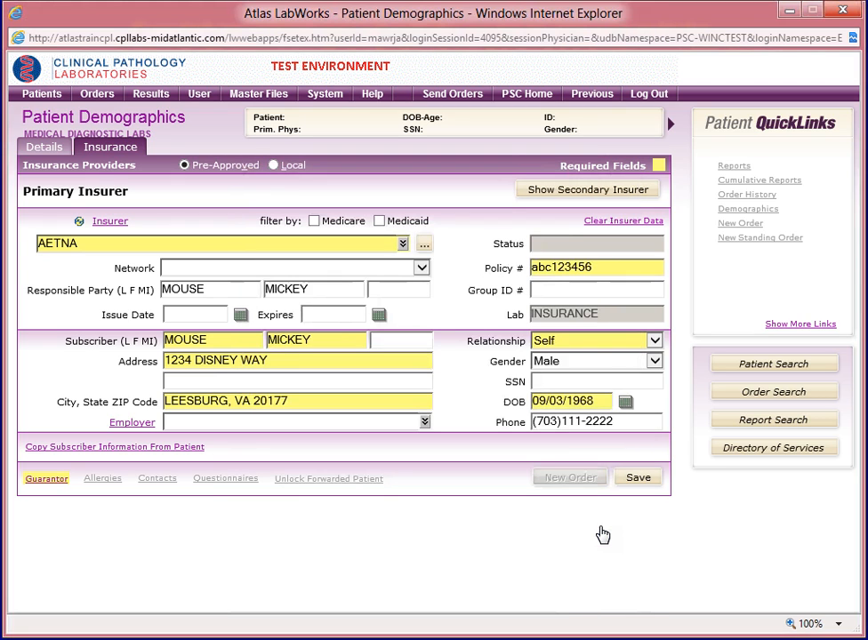
pyautogui.click(639, 480)
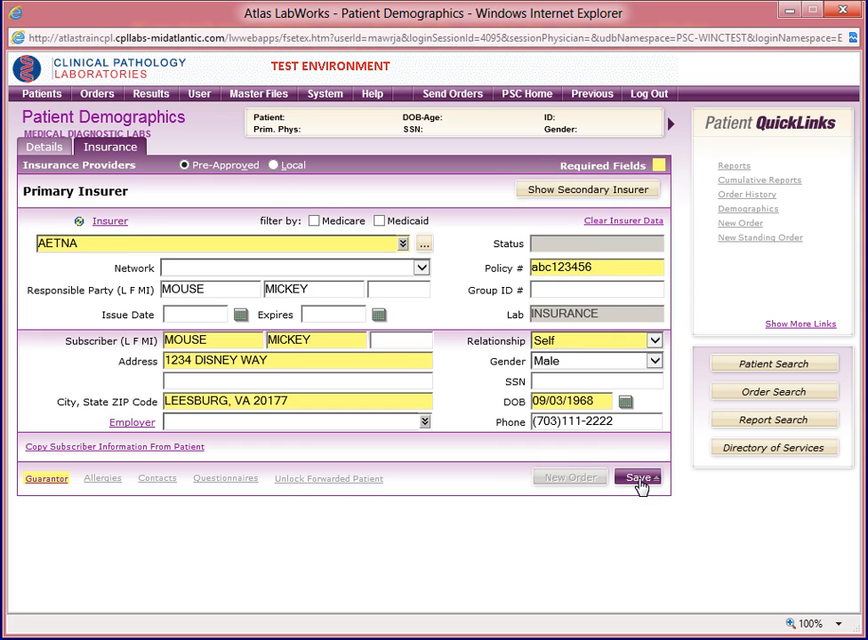